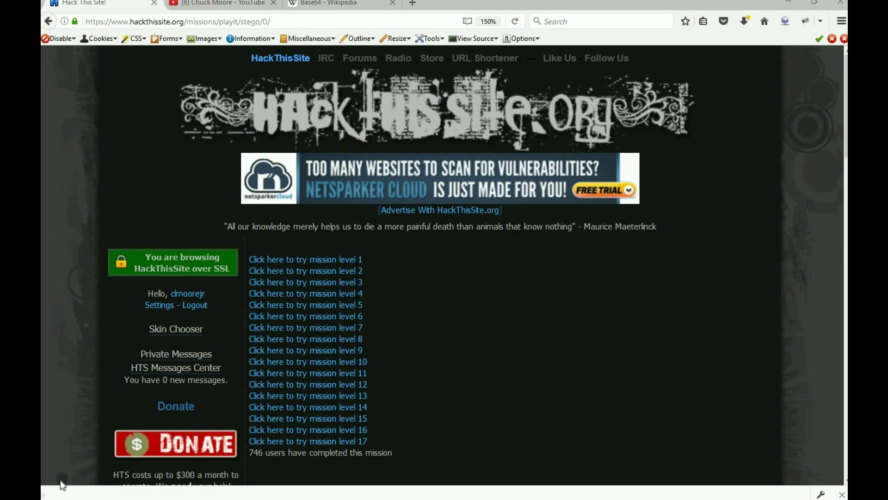
Follow the link to stego mission level 7 from the stego missions list.
click(308, 333)
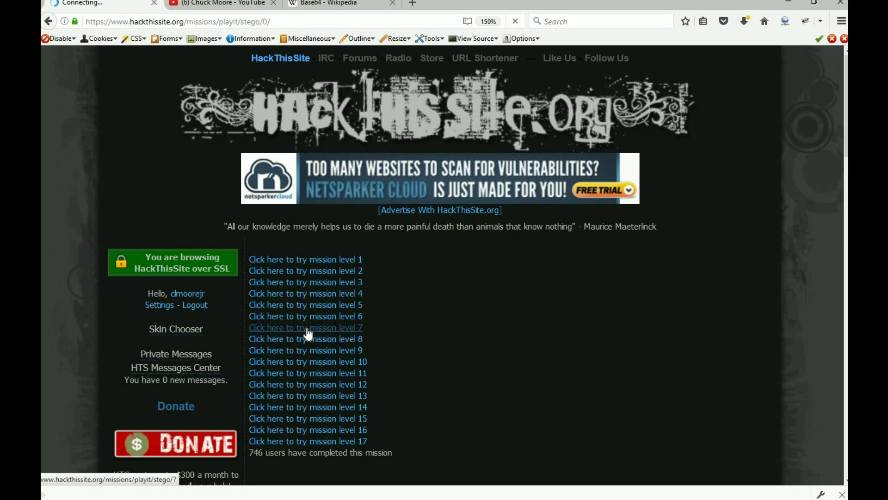
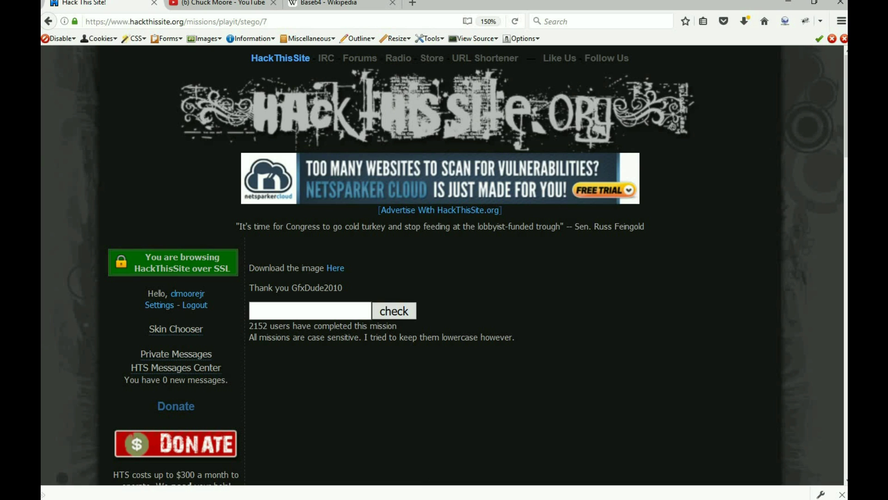
Reopen stego7 in Hex Edit and highlight the 'Adobe Photoshop CS2' signature at offset 12C.
mouse_move(580, 497)
click(635, 493)
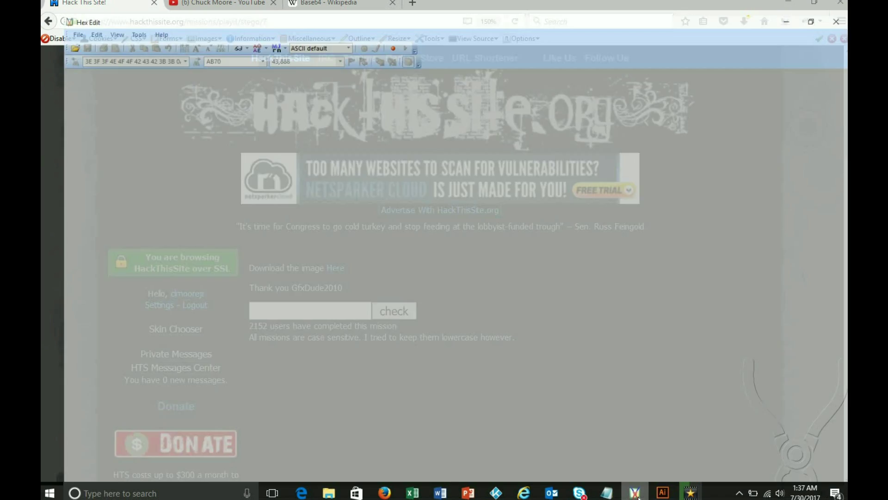
click(49, 13)
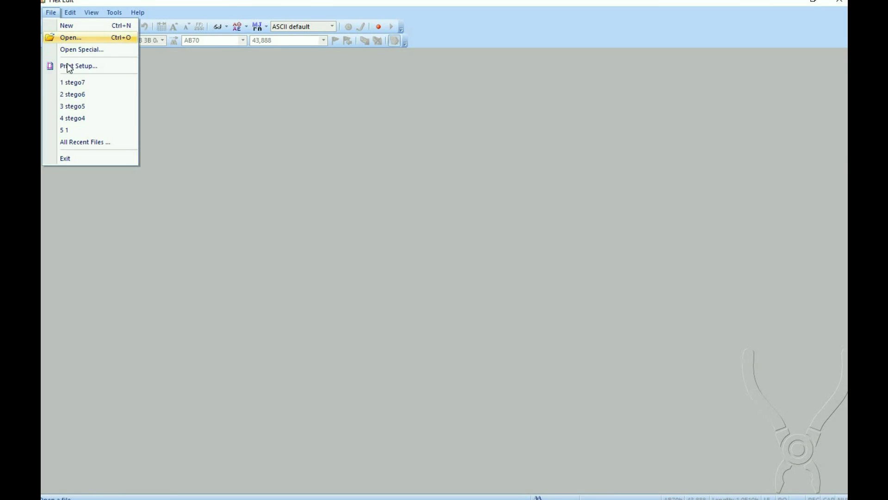
click(71, 82)
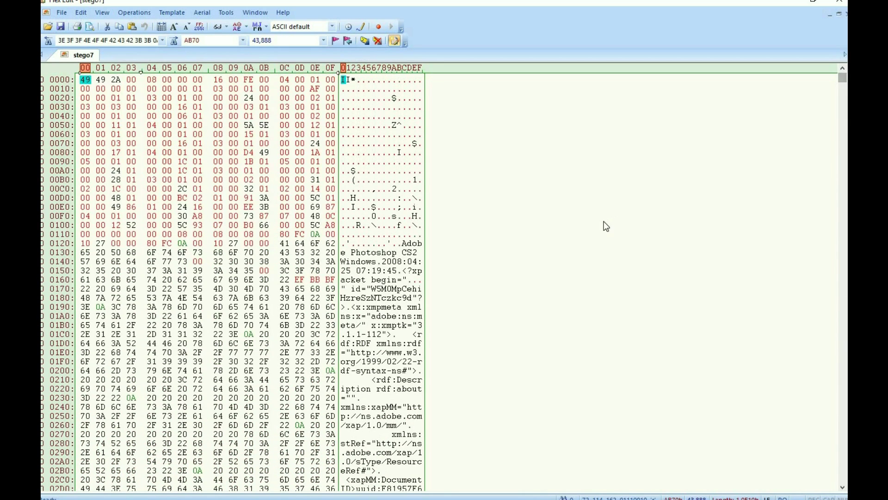
drag(402, 243, 417, 253)
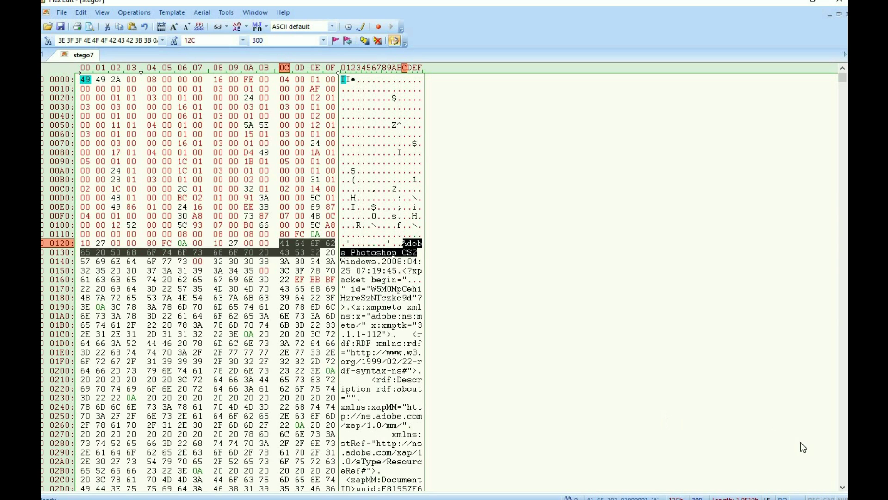
click(842, 469)
Scroll down to the Adobe Photoshop Document Data Block and its Layer 2 record near A8F0.
drag(842, 469, 842, 469)
drag(844, 131, 843, 221)
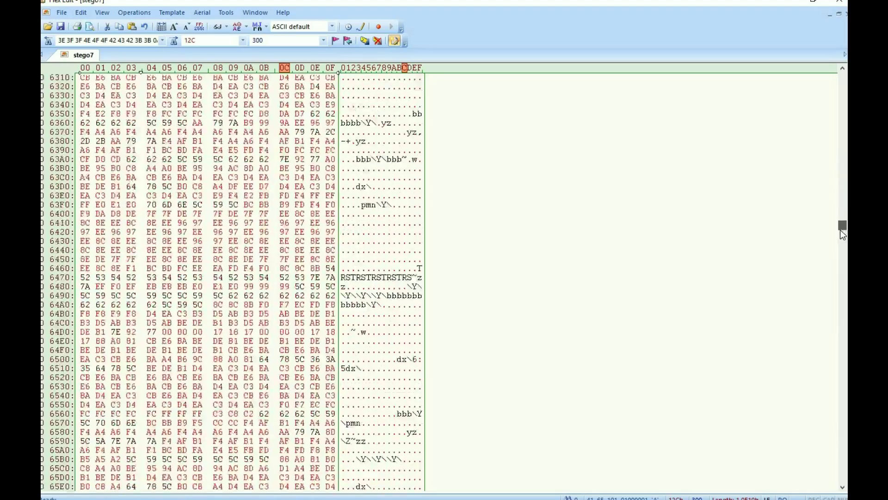
drag(834, 283, 843, 327)
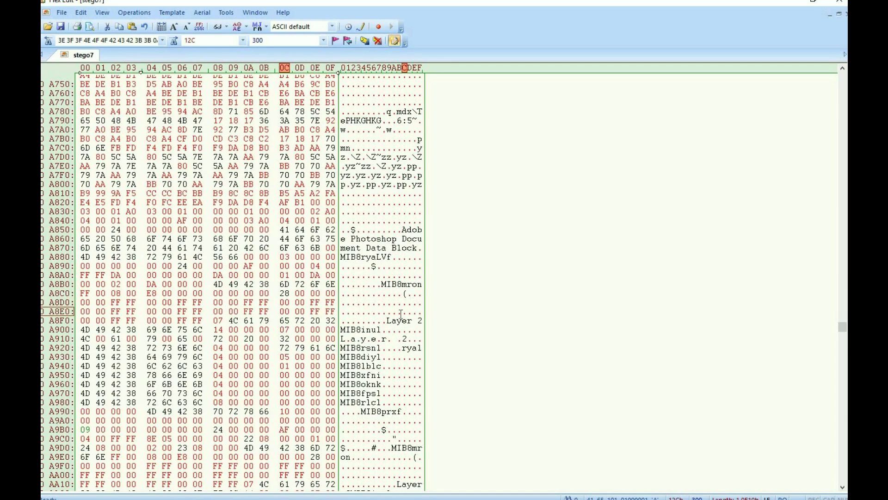
Highlight the layer names Layer 2, Layer 0 (at AA1B) and Layer 1 in the layer records.
drag(386, 319, 422, 320)
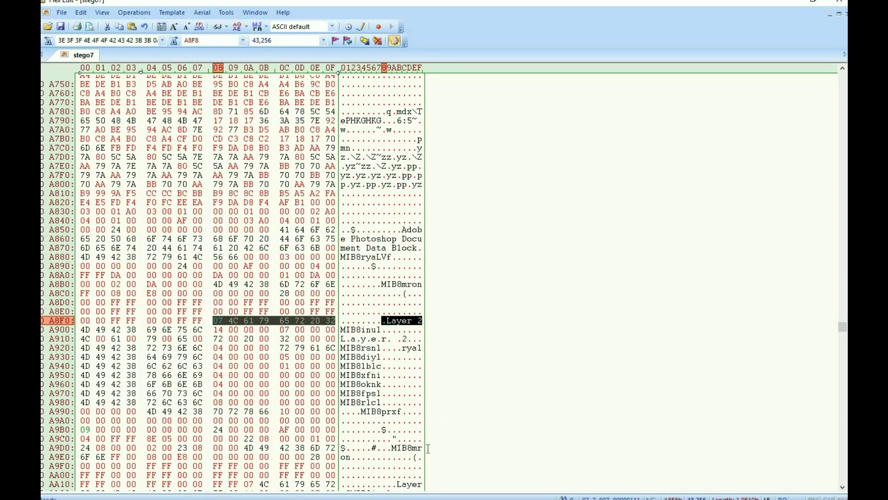
scroll(682, 443, down, 3)
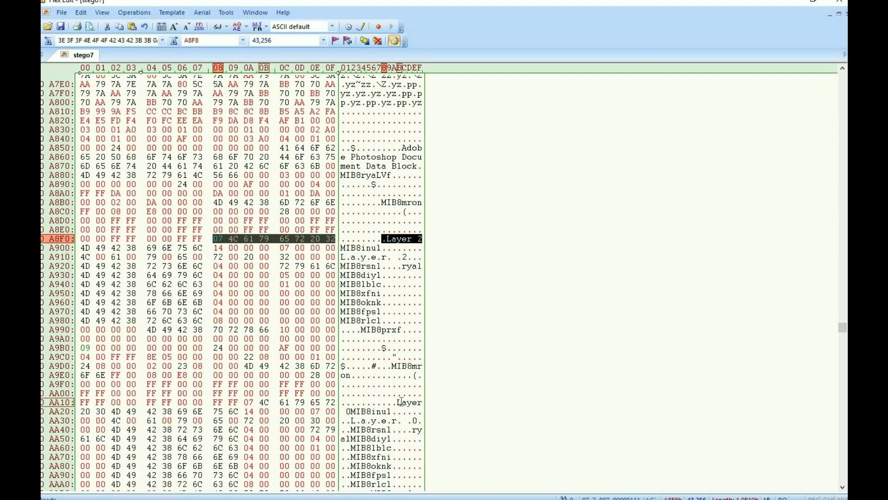
click(400, 403)
drag(412, 406, 352, 410)
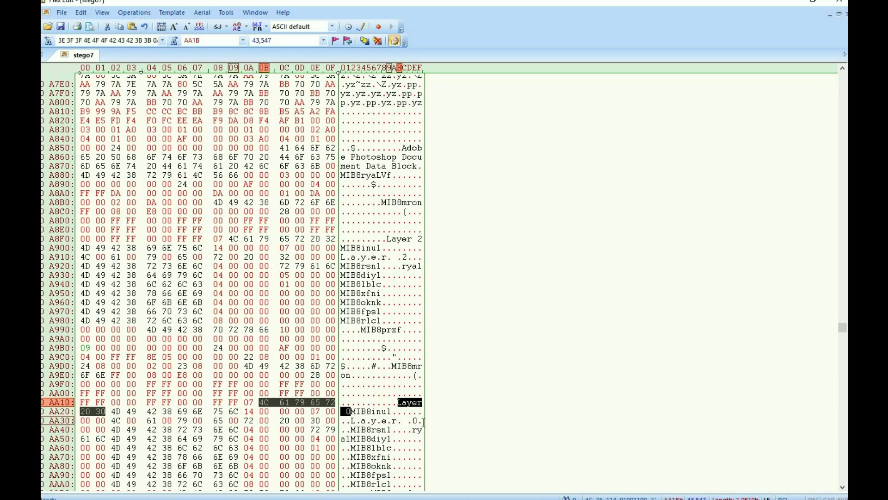
click(843, 487)
click(843, 487)
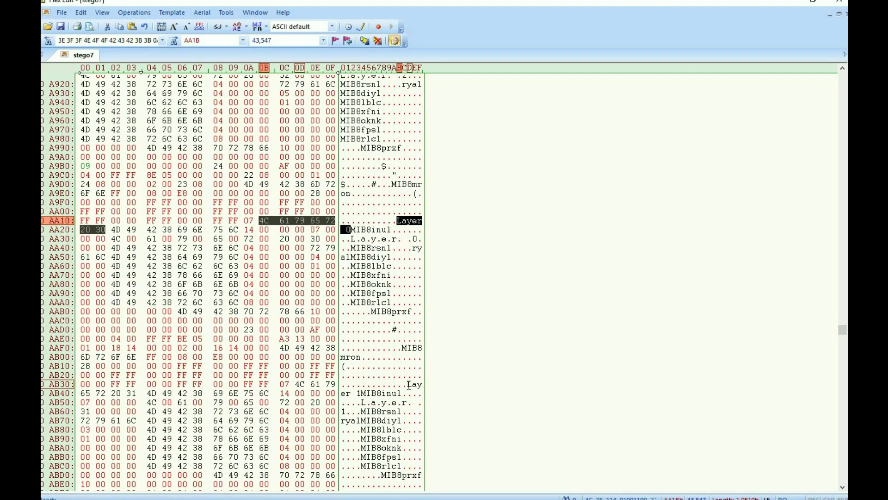
drag(404, 384, 362, 394)
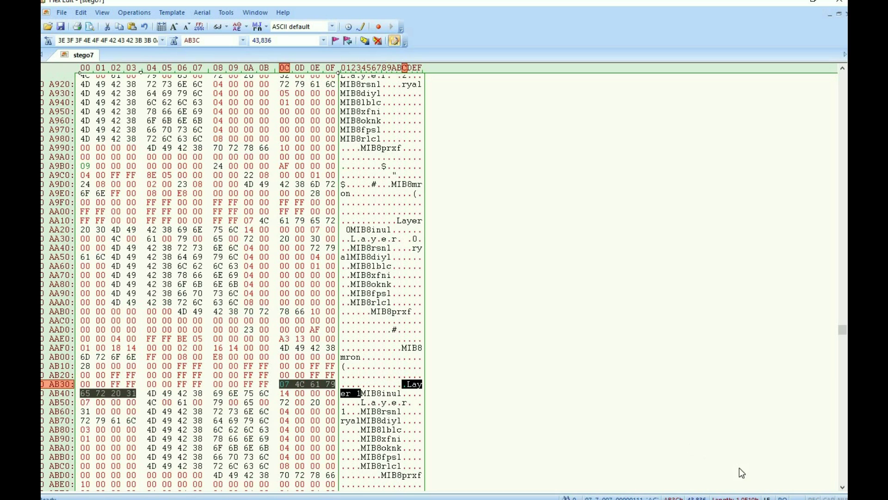
drag(841, 488, 843, 488)
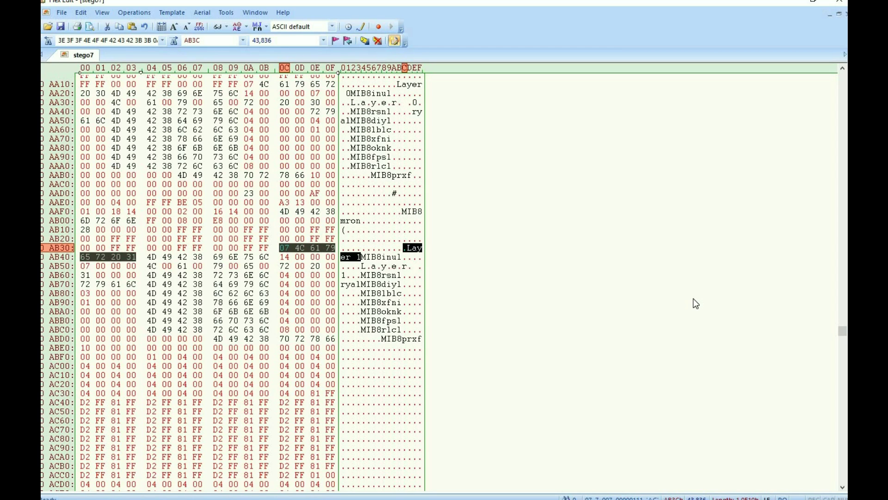
mouse_move(606, 492)
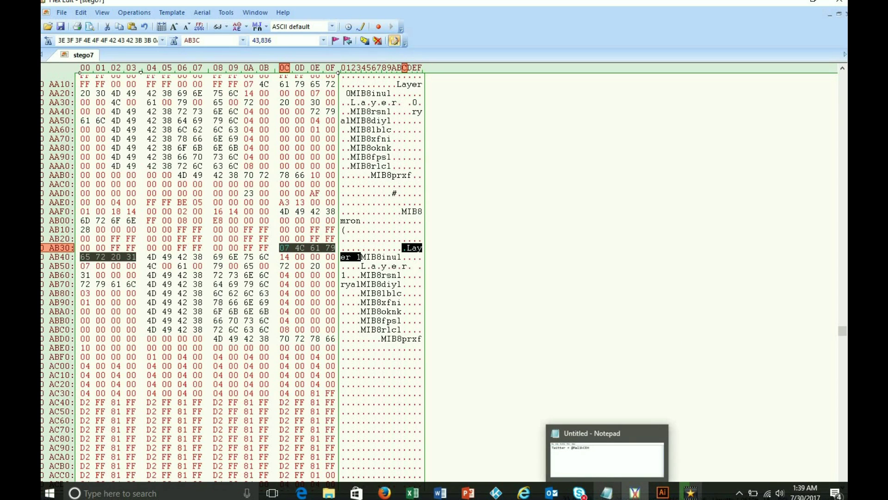
Try opening stego7 in Illustrator via File > Open, then dismiss the unknown-format error.
click(663, 494)
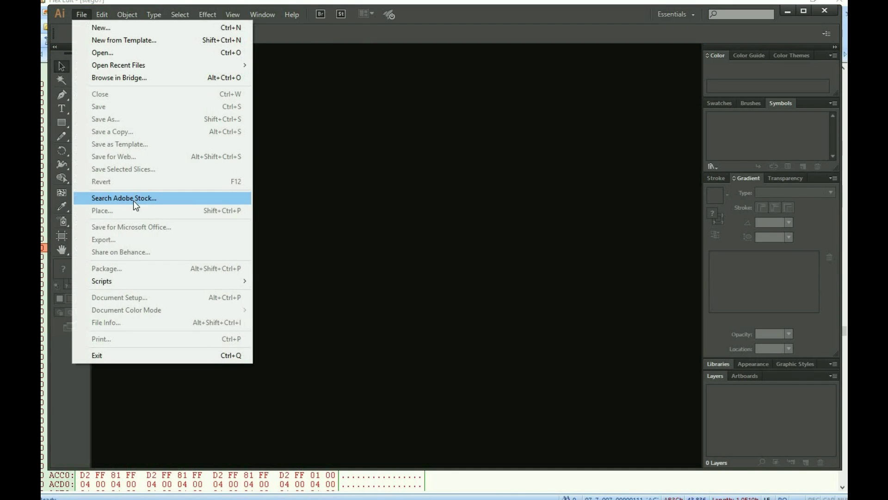
click(115, 54)
drag(447, 96, 445, 207)
click(344, 182)
click(362, 259)
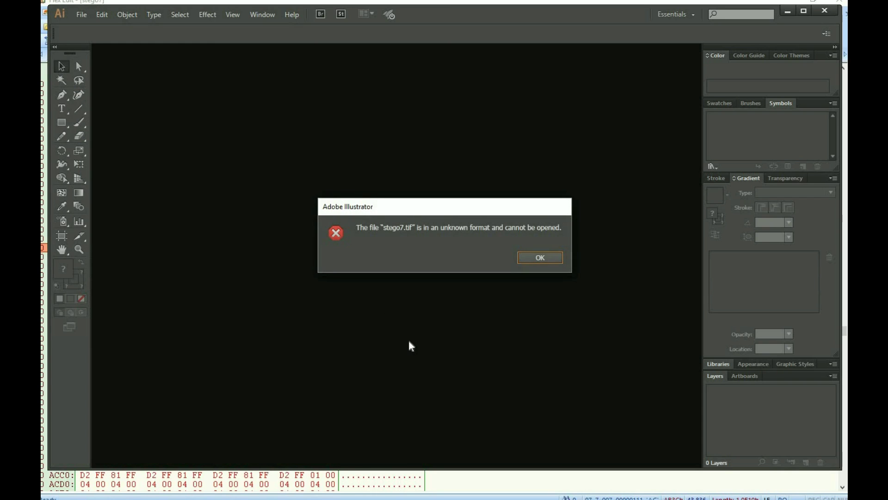
click(539, 258)
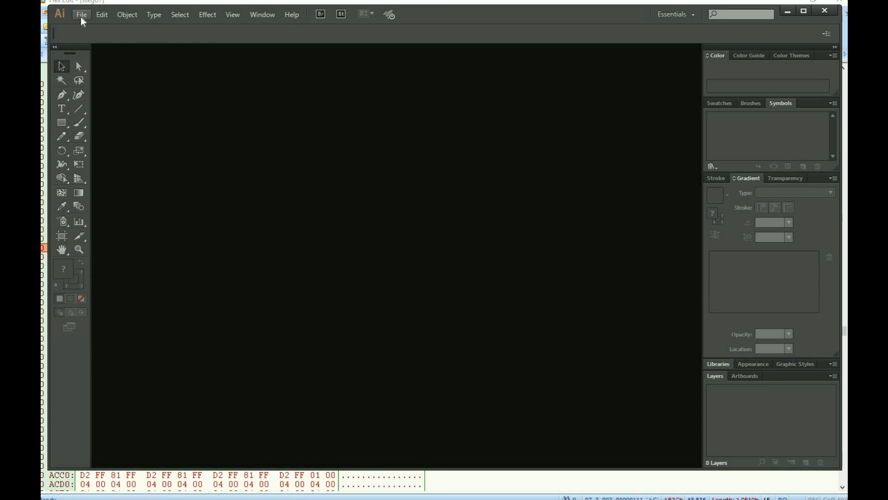
click(82, 15)
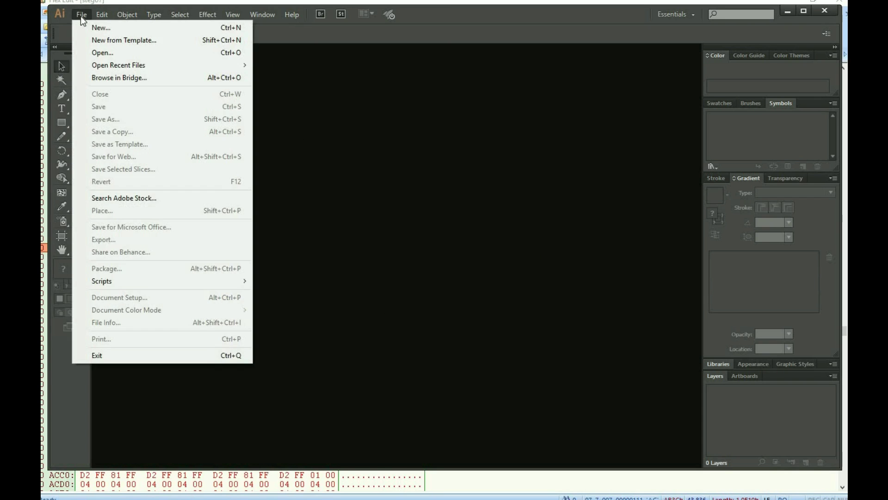
click(118, 54)
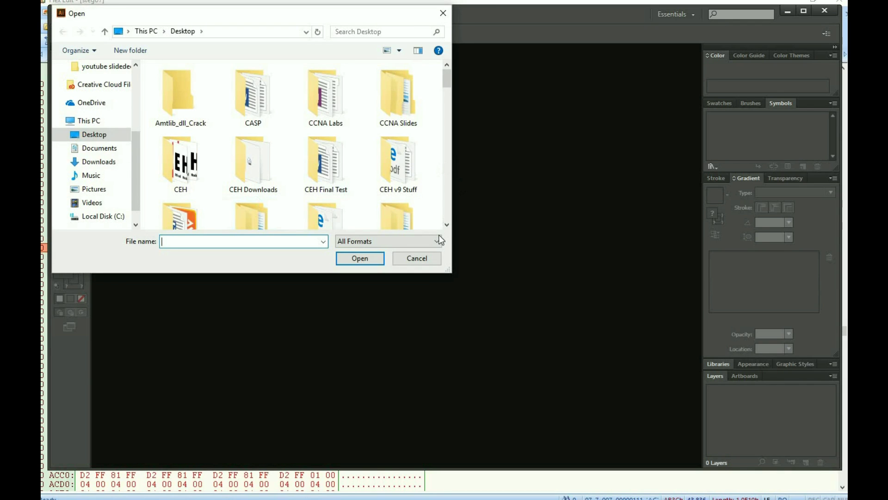
click(439, 240)
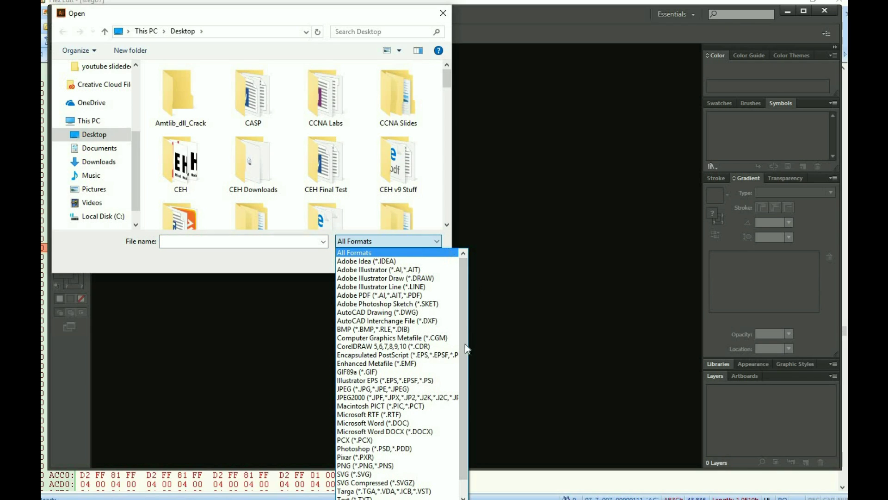
scroll(462, 379, down, 1)
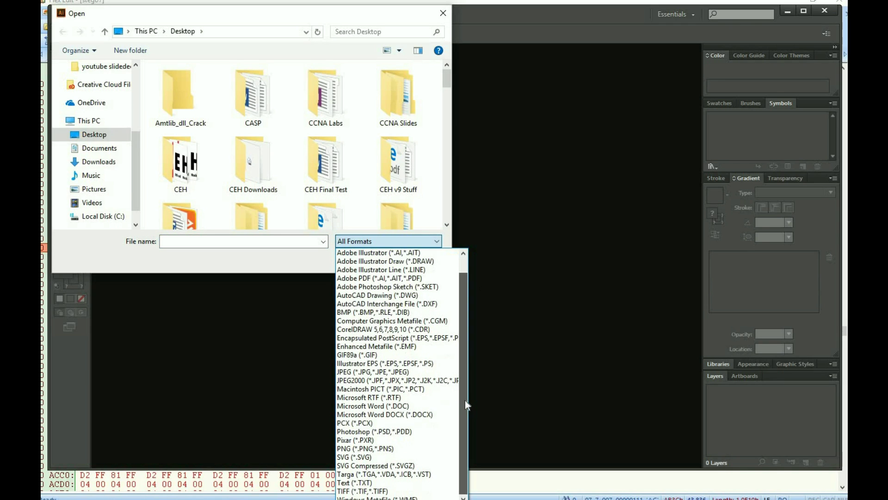
click(386, 490)
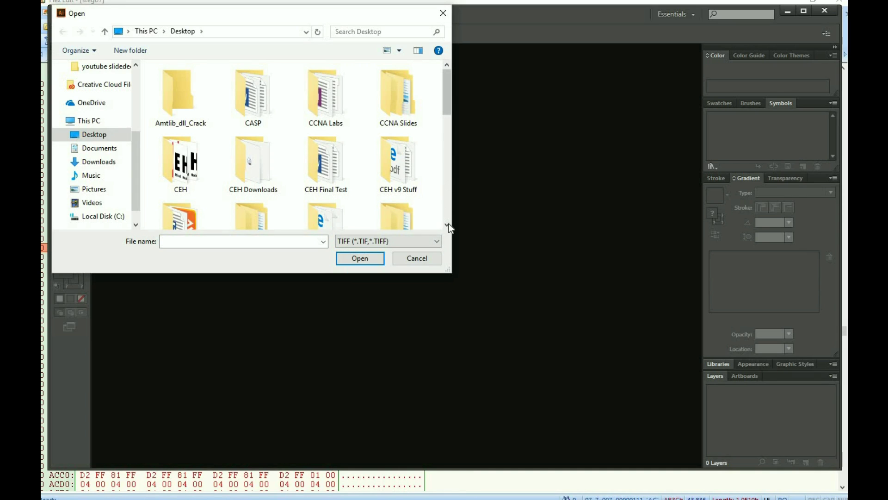
scroll(449, 227, down, 8)
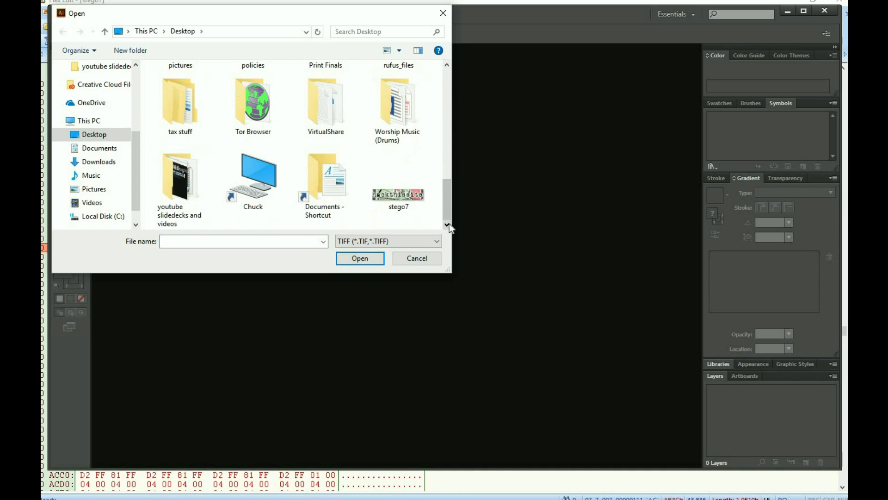
click(403, 195)
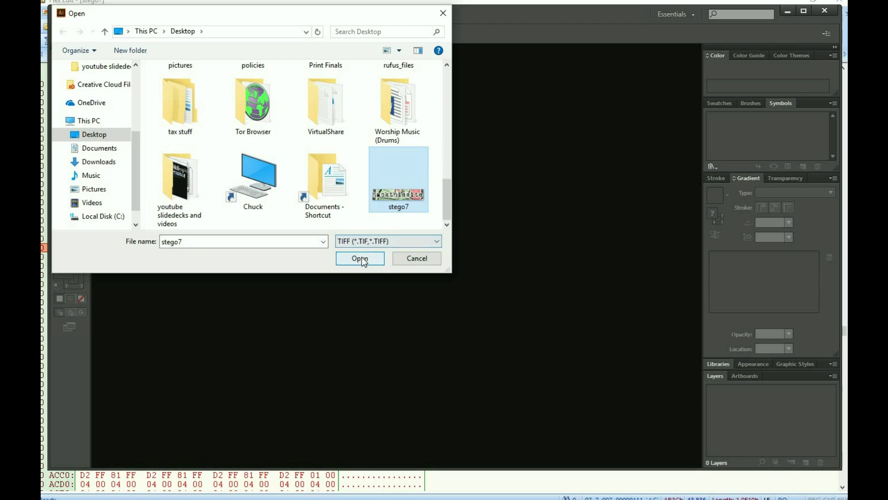
click(362, 259)
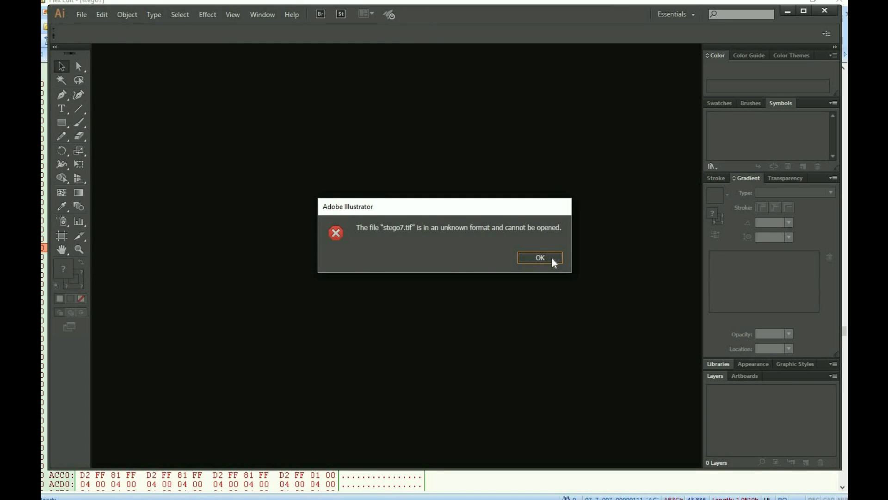
click(543, 258)
mouse_move(384, 493)
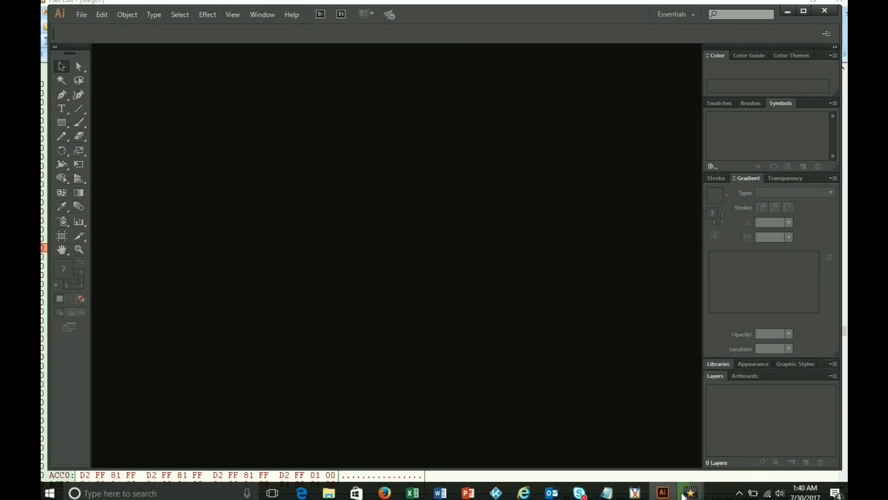
Download stego7.zip again from the mission page and open it with WinAce Archiver.
click(384, 493)
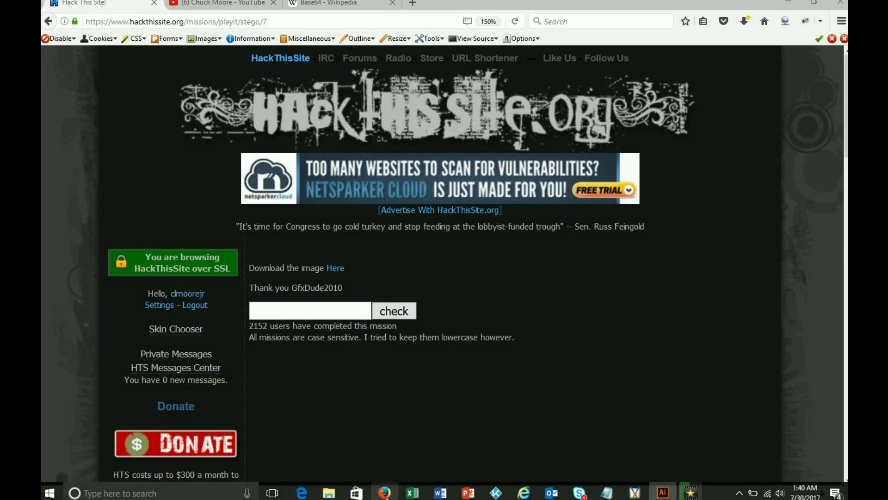
click(336, 269)
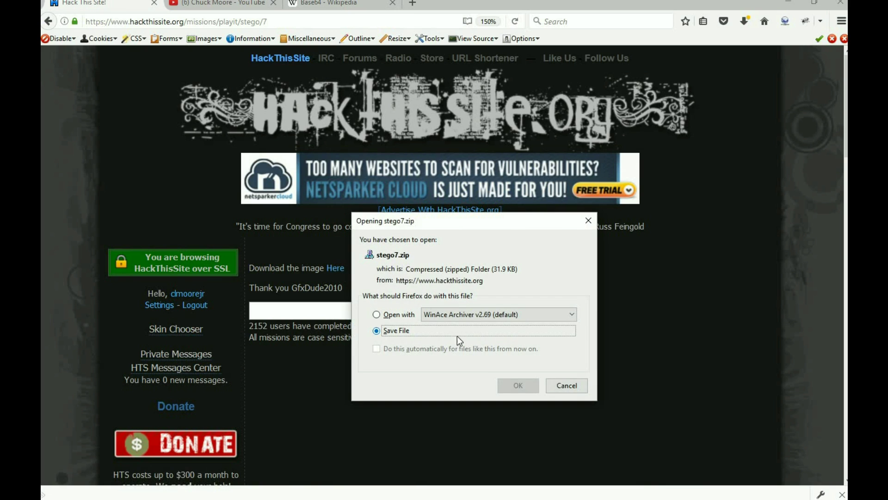
click(402, 316)
click(513, 385)
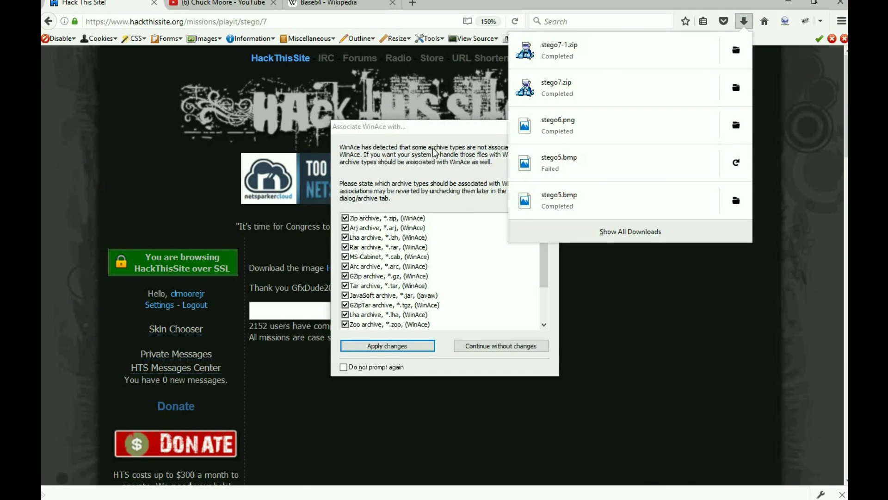
click(502, 352)
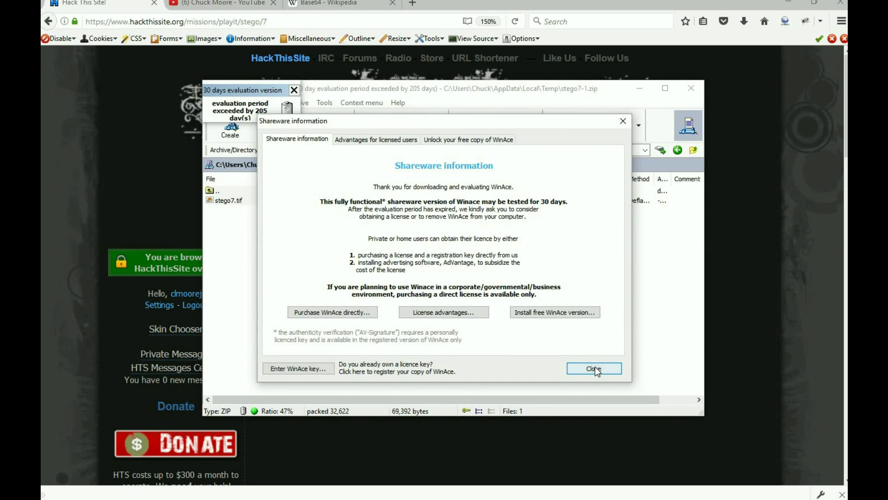
click(595, 368)
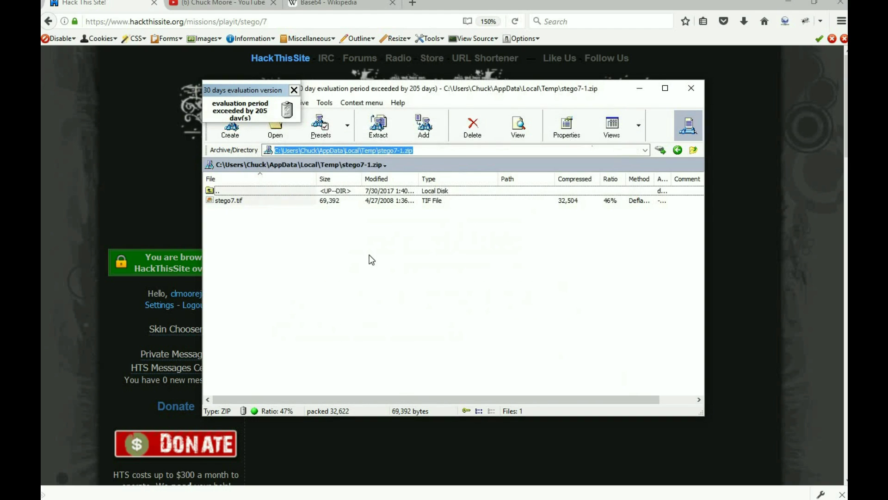
click(229, 201)
right_click(229, 201)
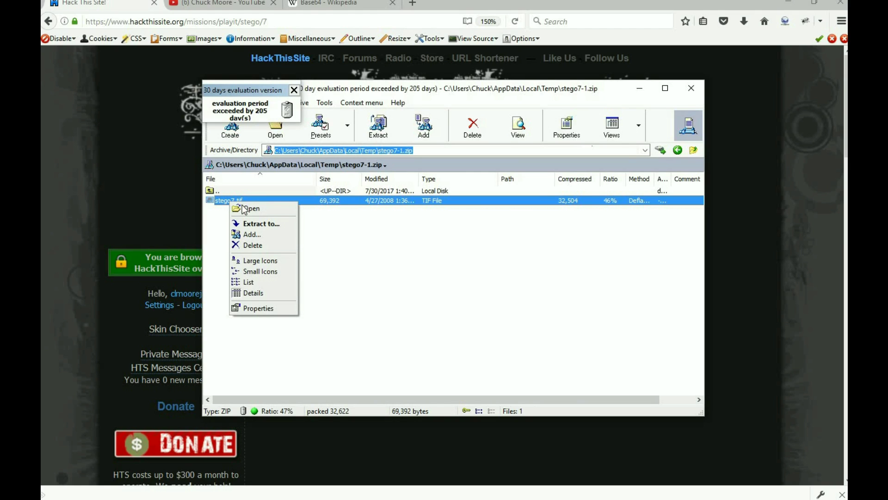
click(260, 223)
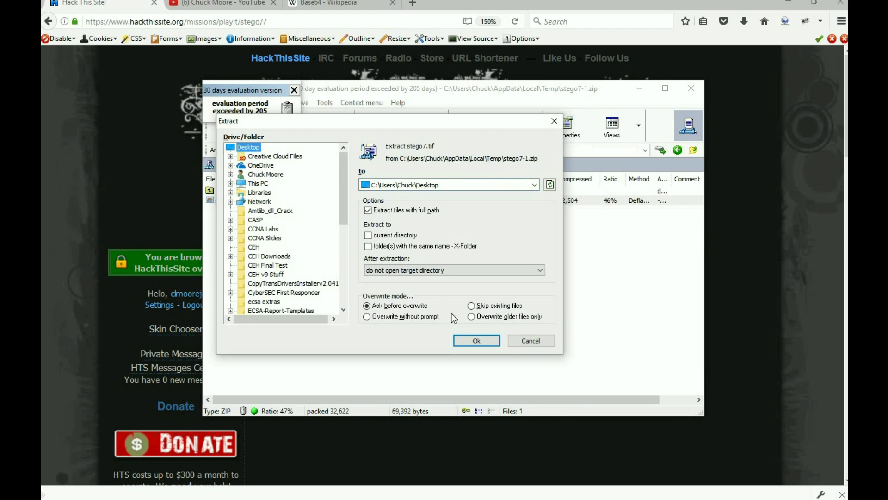
click(475, 341)
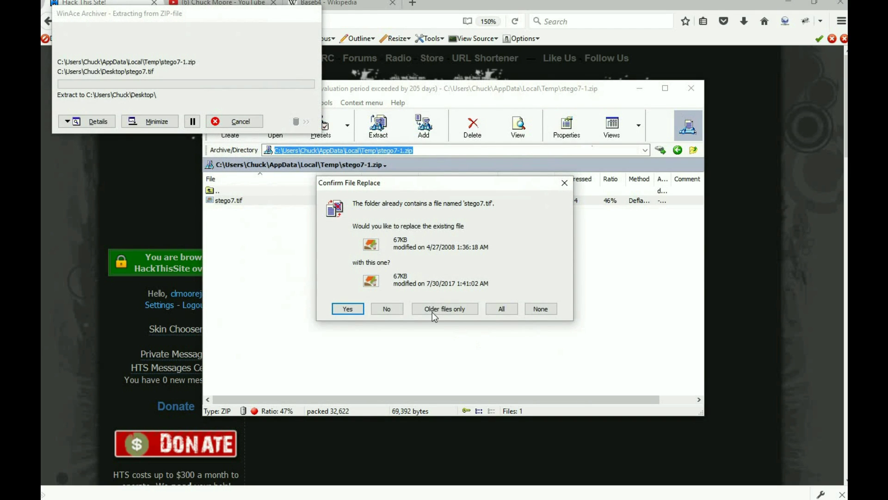
click(355, 309)
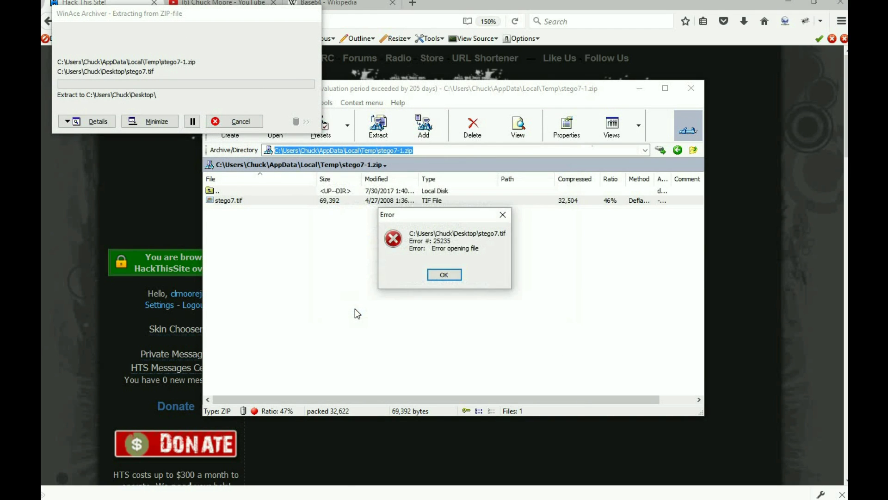
click(451, 280)
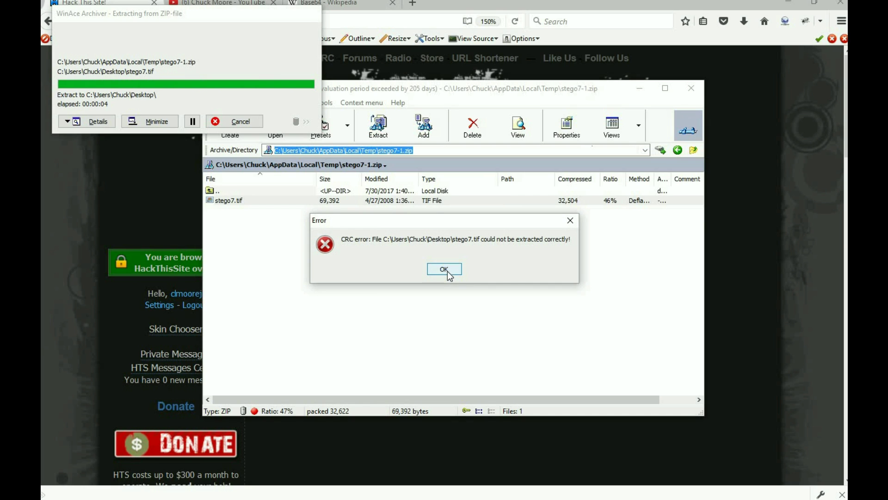
click(448, 272)
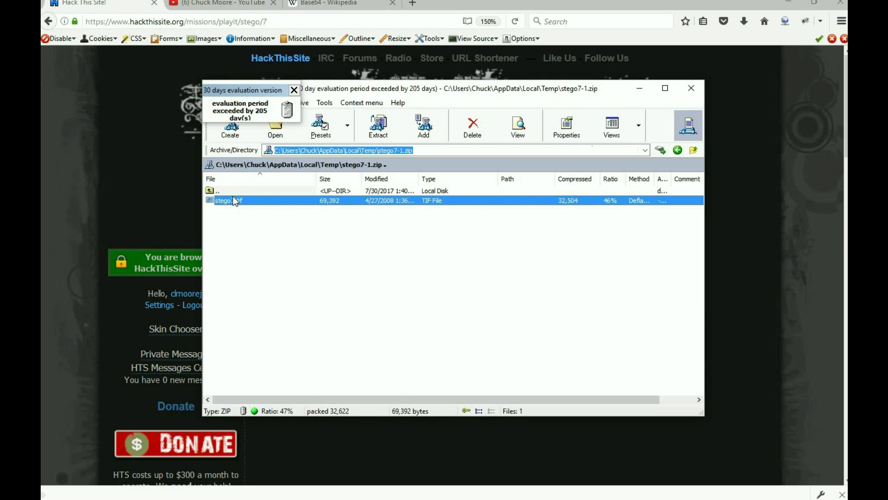
click(379, 129)
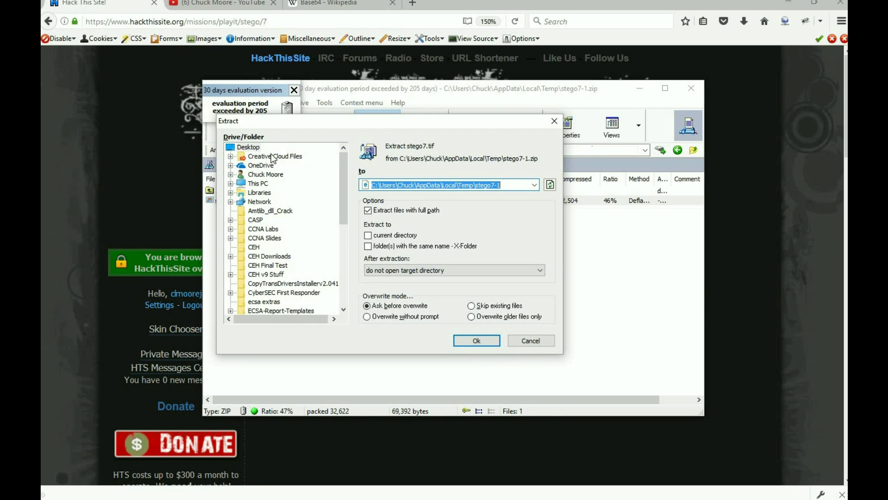
click(254, 147)
click(477, 339)
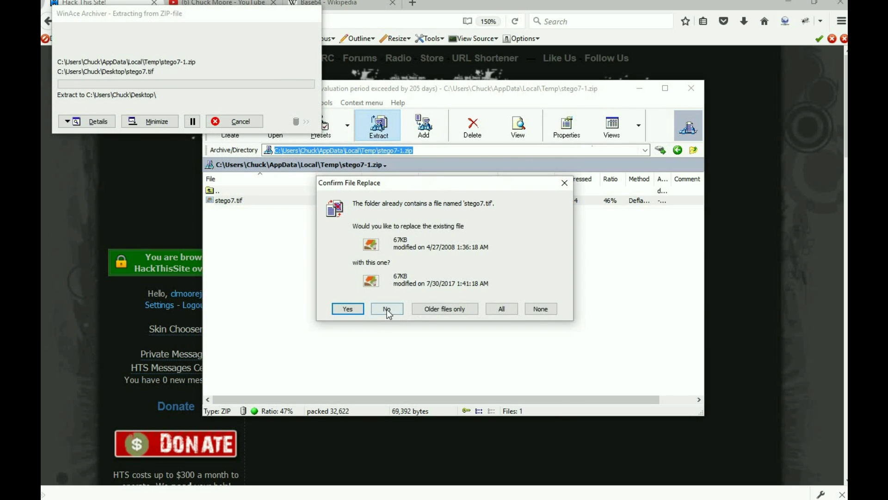
click(347, 310)
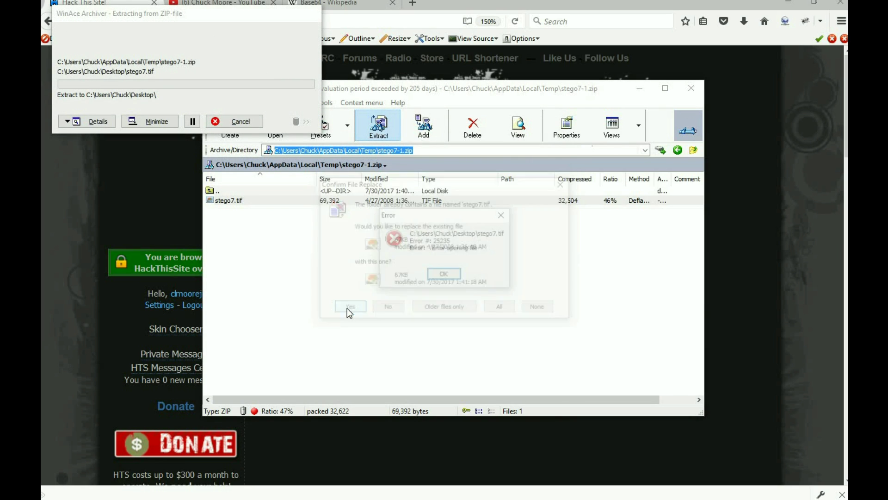
click(452, 275)
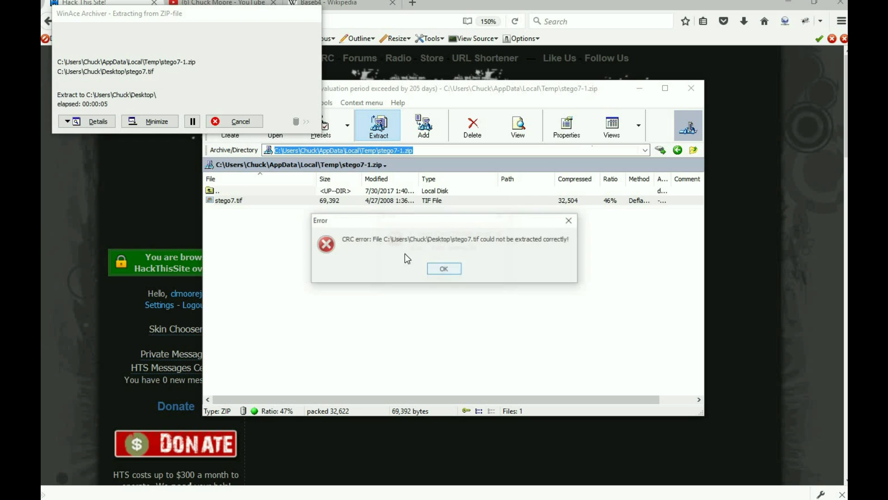
click(451, 271)
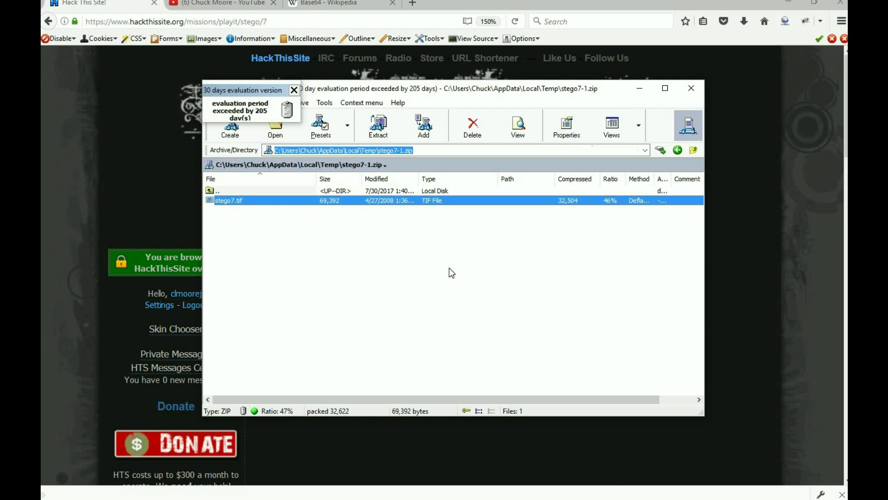
Open stego7.tif from the archive with Adobe Illustrator CC 2015.
right_click(277, 204)
click(294, 206)
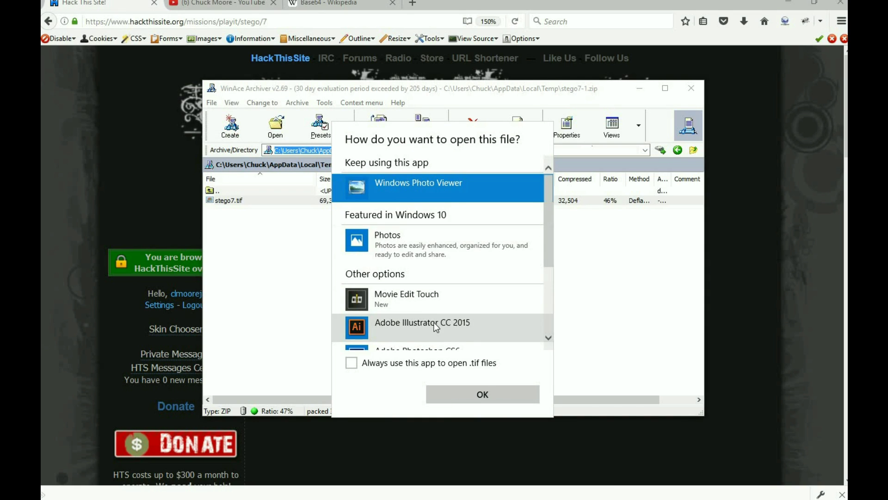
click(433, 323)
click(468, 392)
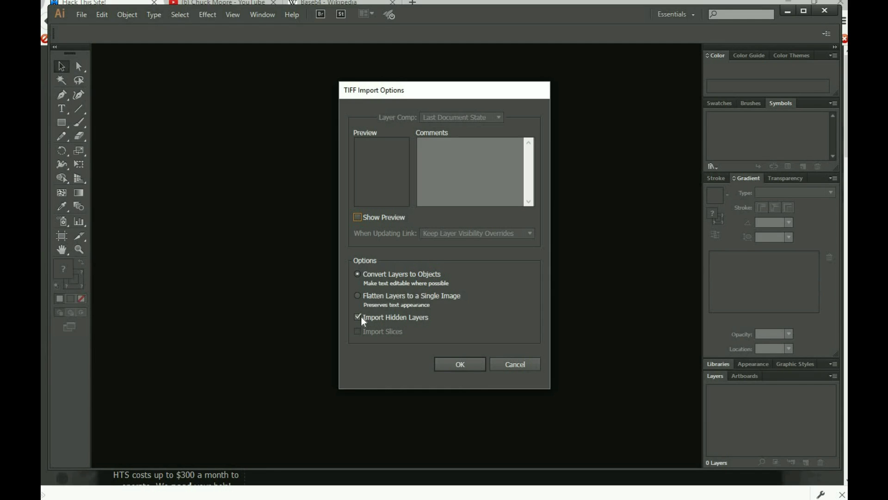
Import stego7.tif with hidden layers and inspect Layer 1, Layer 0 and Layer 2 Image.
click(455, 364)
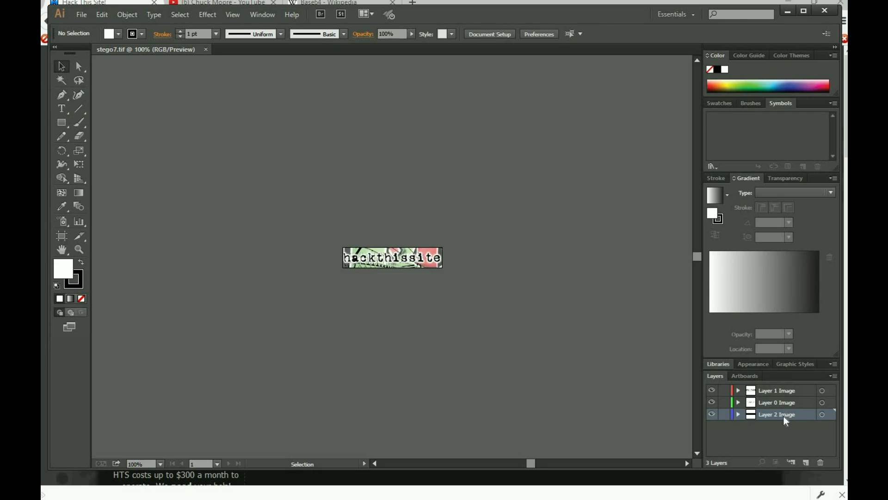
click(782, 392)
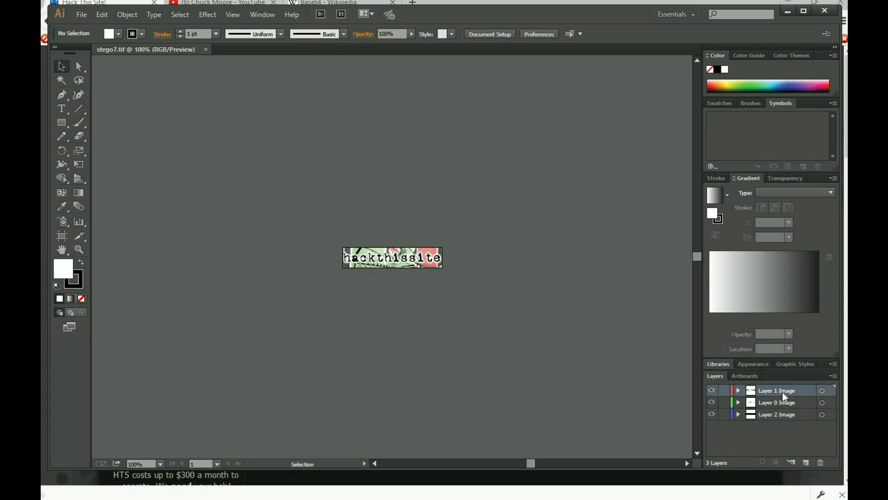
click(781, 402)
click(782, 414)
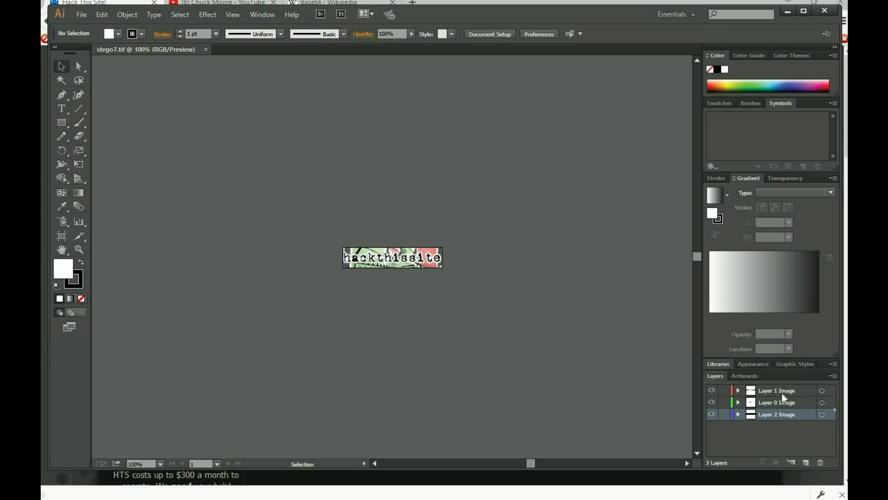
click(782, 393)
click(782, 403)
click(782, 414)
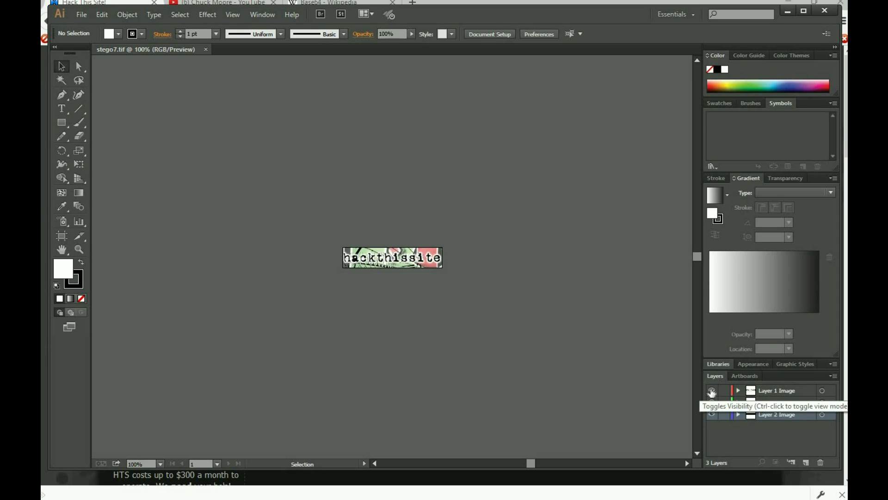
click(769, 392)
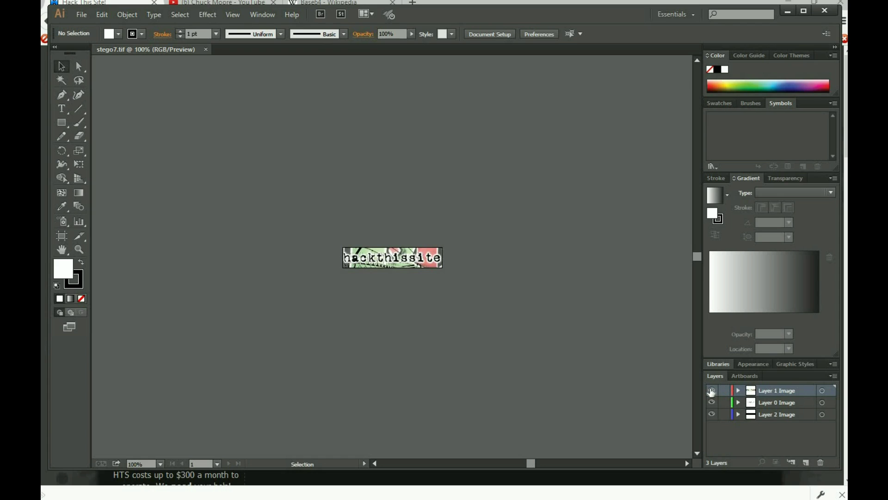
Hide Layer 1 Image and zoom in on the revealed hidden text.
click(712, 391)
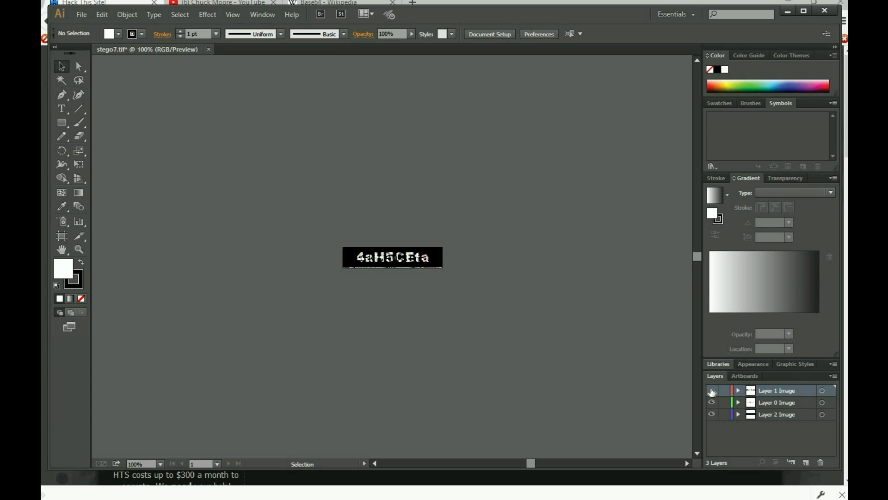
click(79, 249)
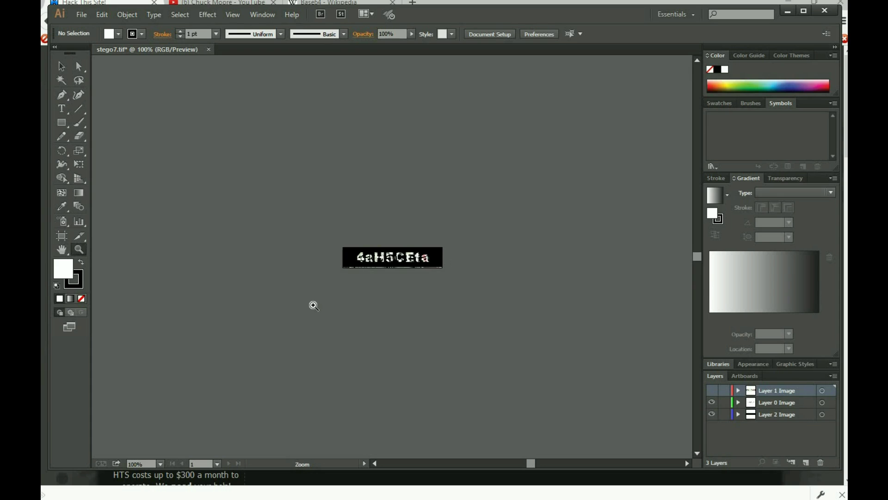
click(397, 257)
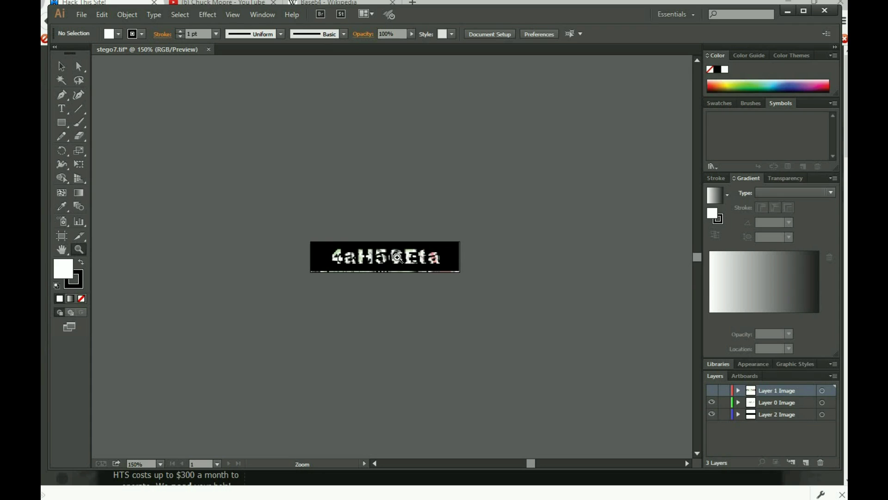
click(397, 257)
click(397, 257)
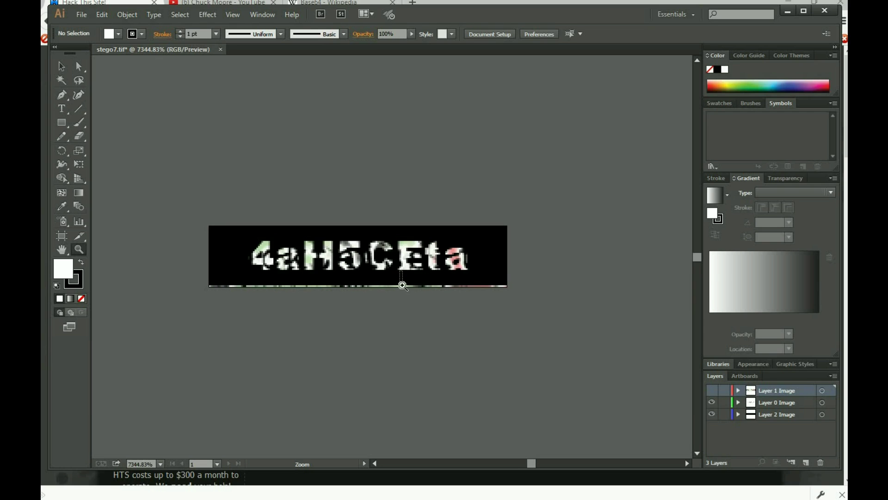
Zoom back out to the whole text and toggle Layer 2 Image off and on.
key(ctrl+minus)
key(ctrl+minus)
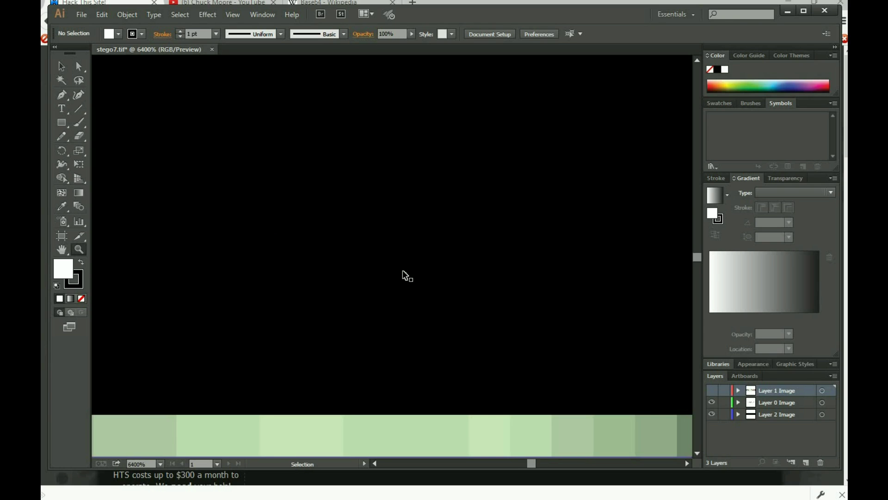
key(ctrl+minus)
key(ctrl+minus)
key(ctrl+minus)
key(ctrl+minus)
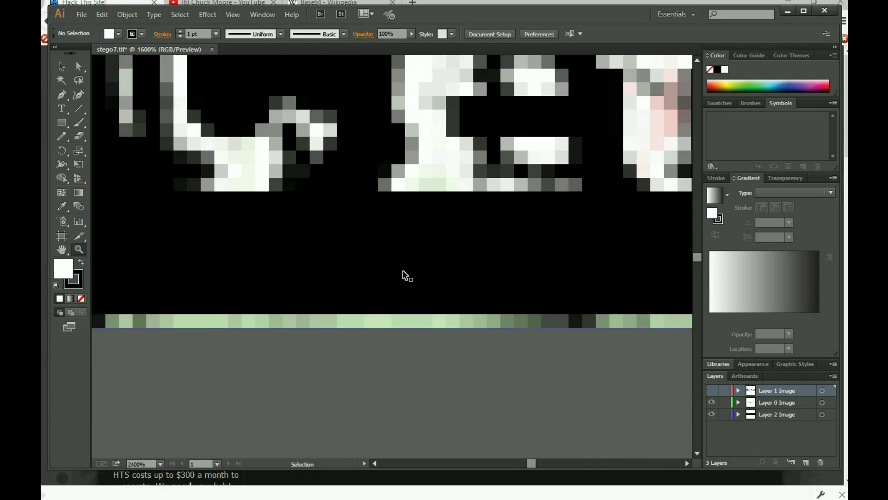
key(ctrl+minus)
key(ctrl+minus)
key(ctrl+minus)
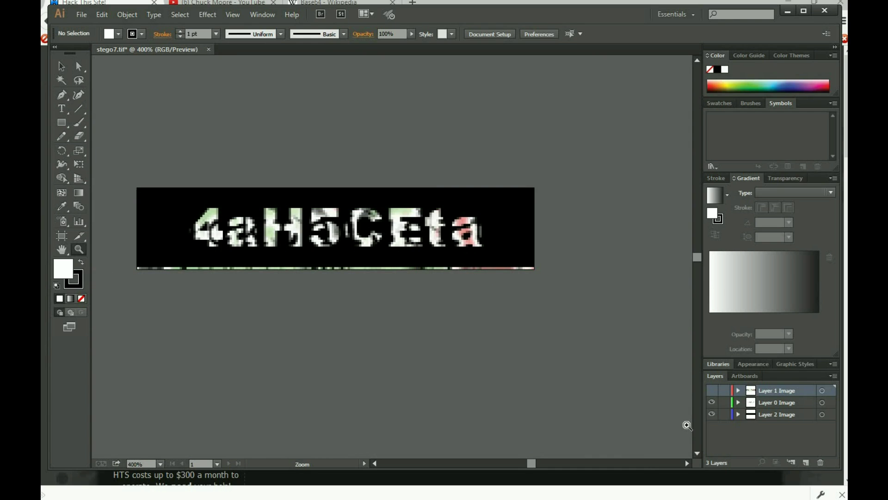
click(714, 416)
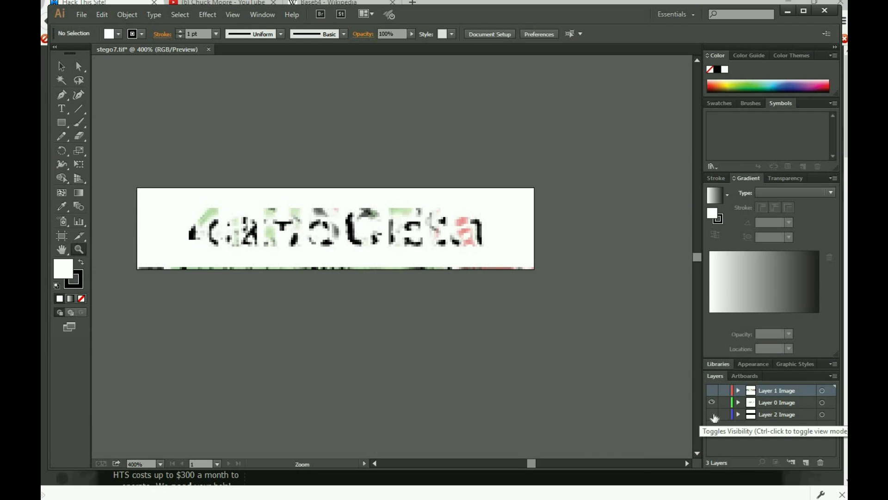
click(714, 416)
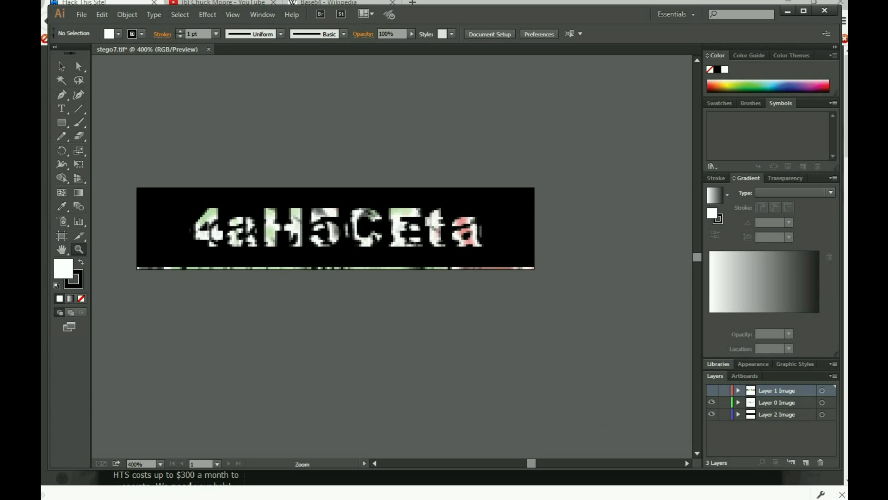
Submit the revealed password as the stego mission 7 answer and continue to the next mission.
mouse_move(523, 493)
click(384, 493)
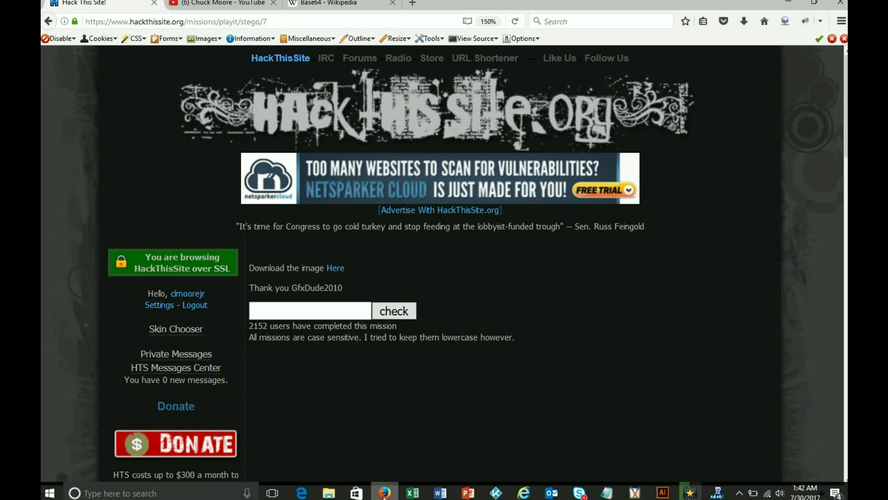
click(324, 315)
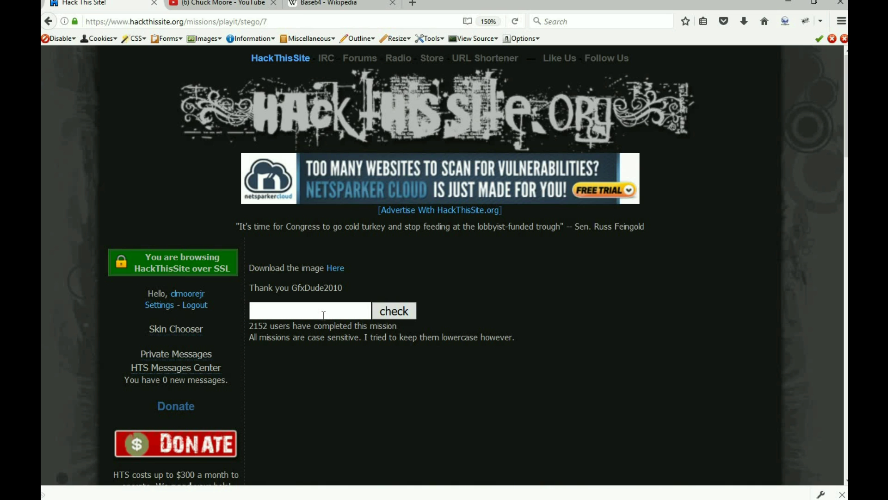
text(4aH5CEt)
text(a)
click(398, 314)
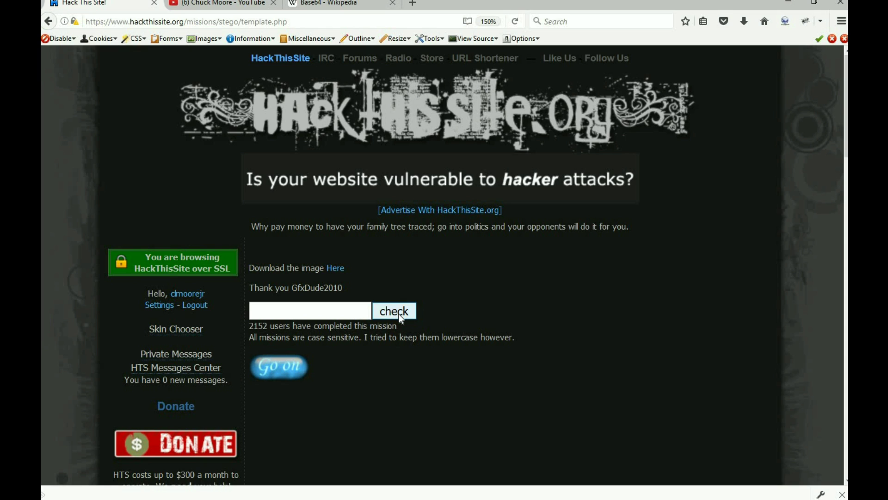
click(280, 368)
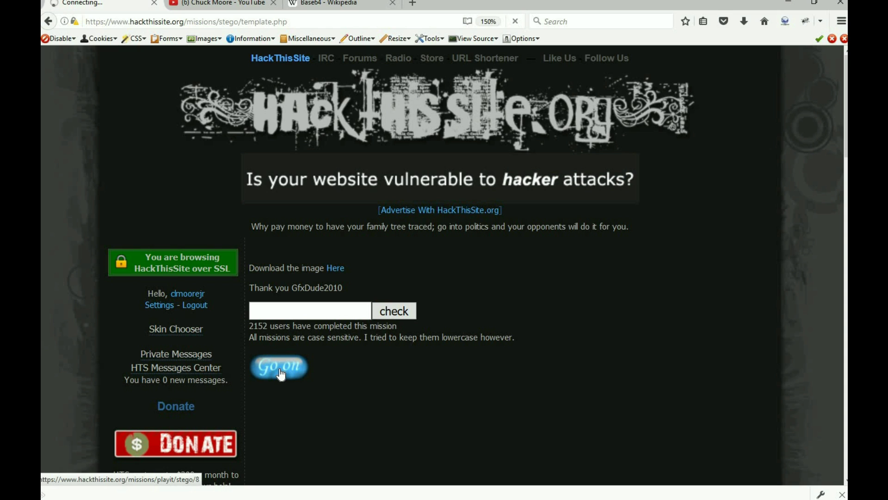